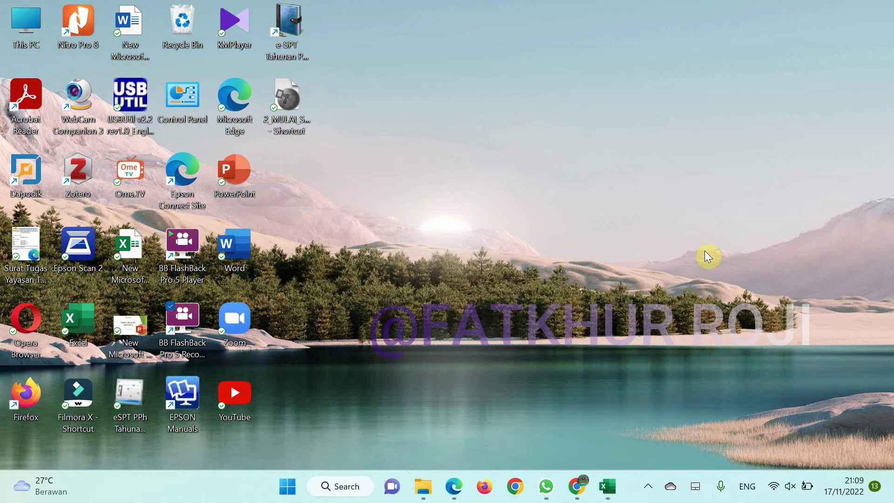
- Bring the Absen Mahasiswa - Copy attendance workbook to the front in Excel
key(alt+Tab)
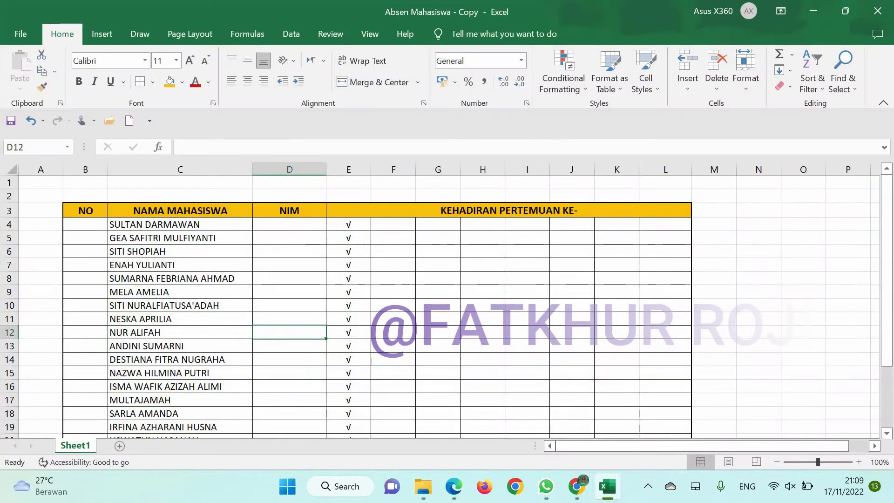
key(Up)
key(Up)
key(Up)
key(Up)
key(Up)
key(Up)
key(Up)
key(Left)
key(Left)
key(Up)
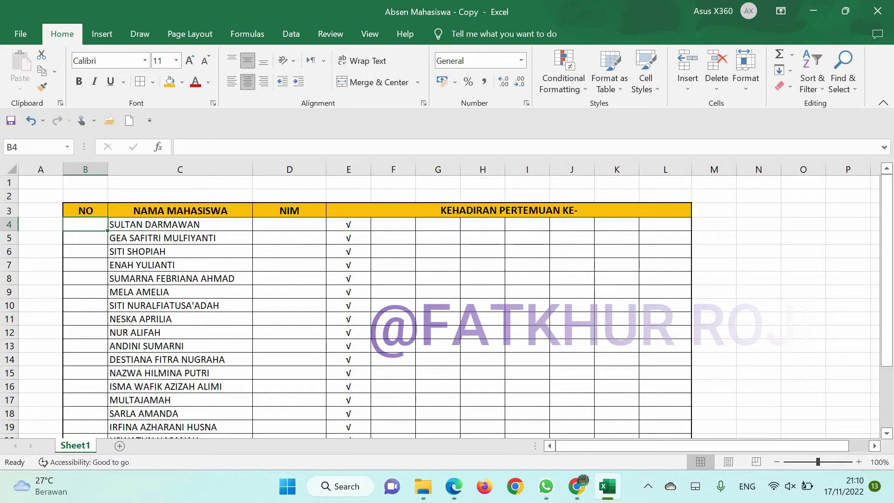
- Enter '1 in B4 and fill a numbered series 1, 2, 3… down the NO column
text(')
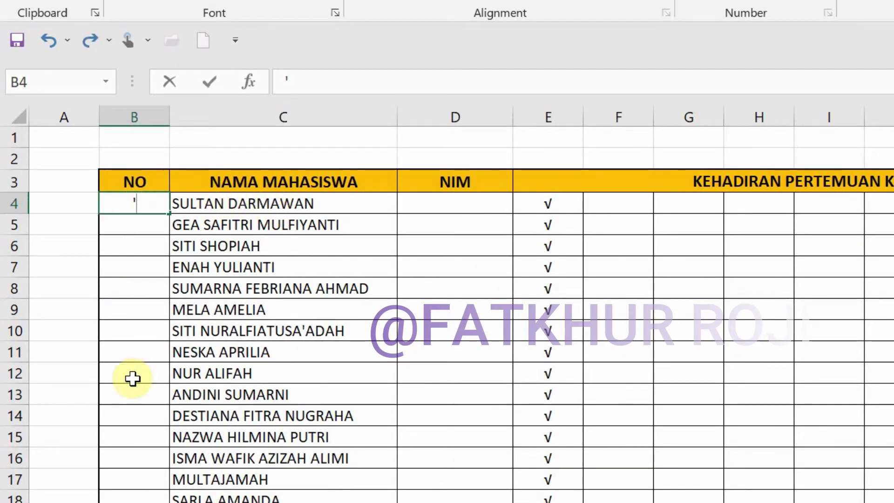
text(1)
key(Return)
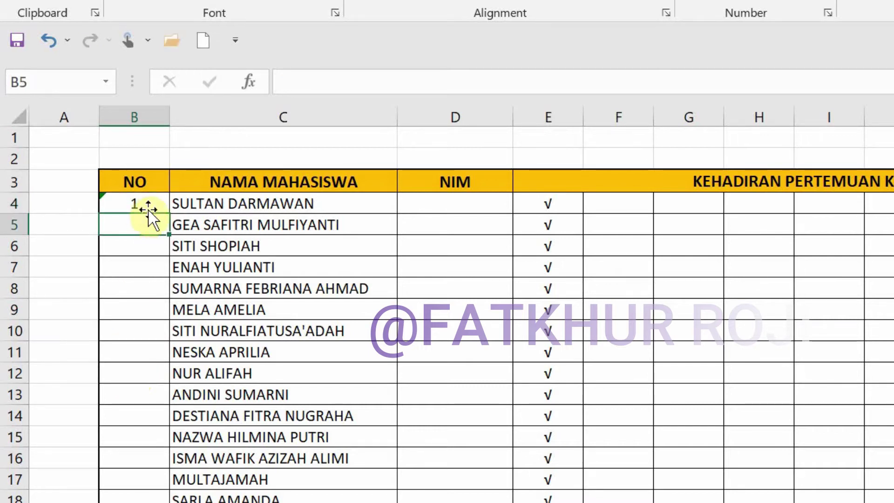
click(149, 206)
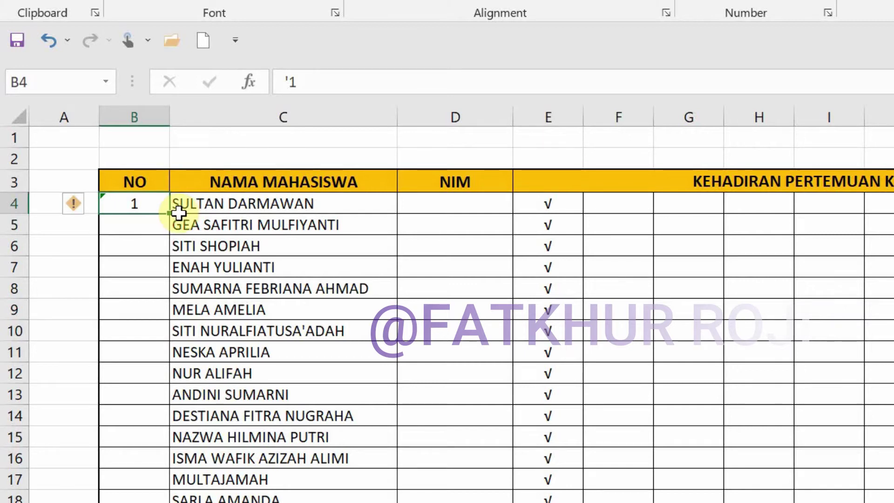
drag(170, 213, 149, 501)
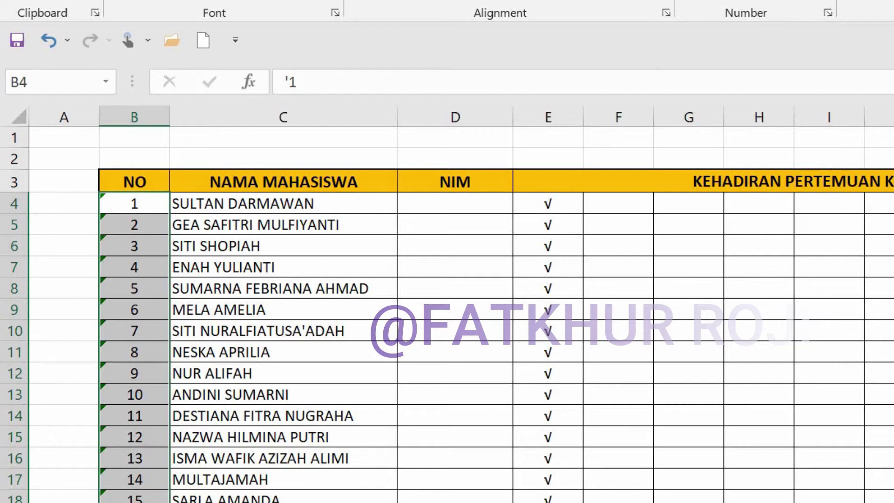
click(61, 287)
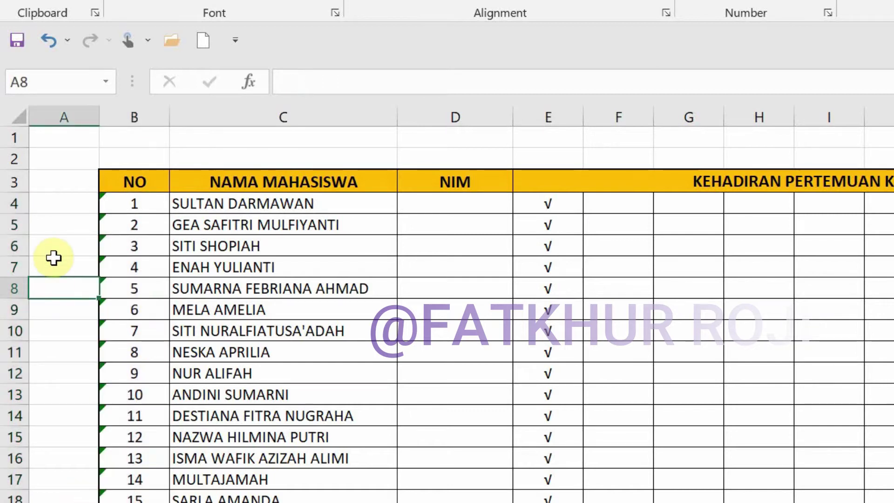
drag(60, 246, 56, 309)
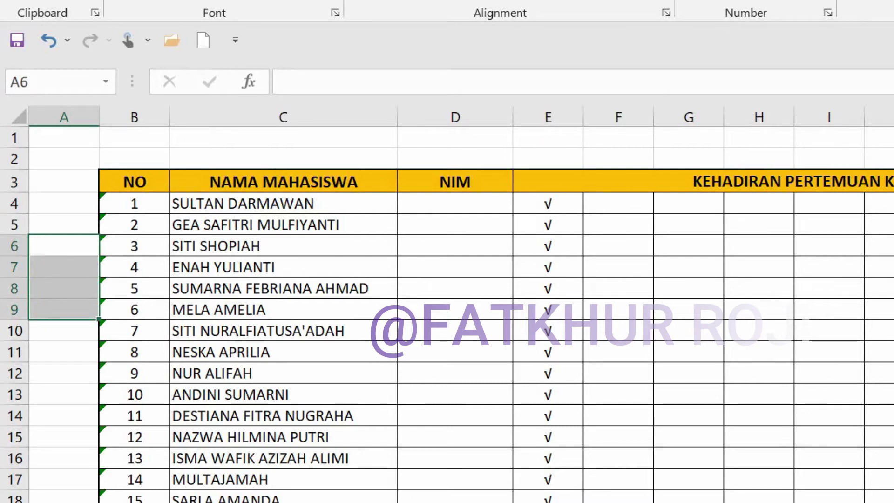
right_click(56, 303)
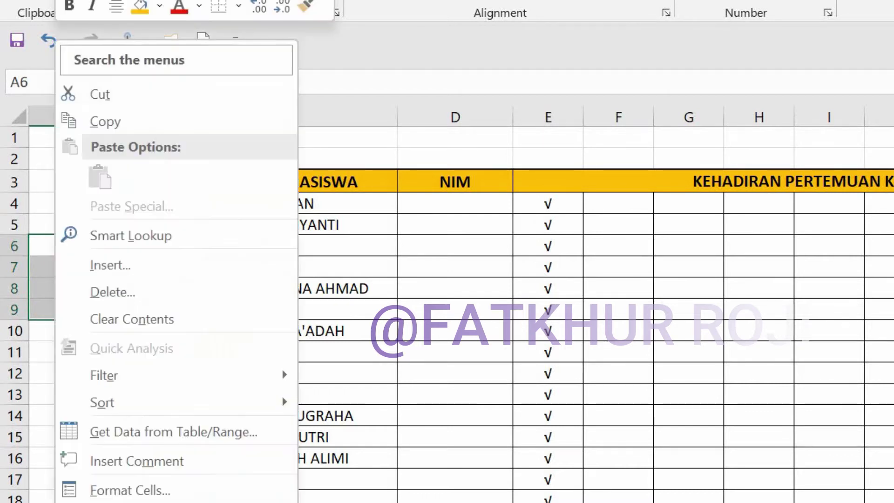
click(96, 294)
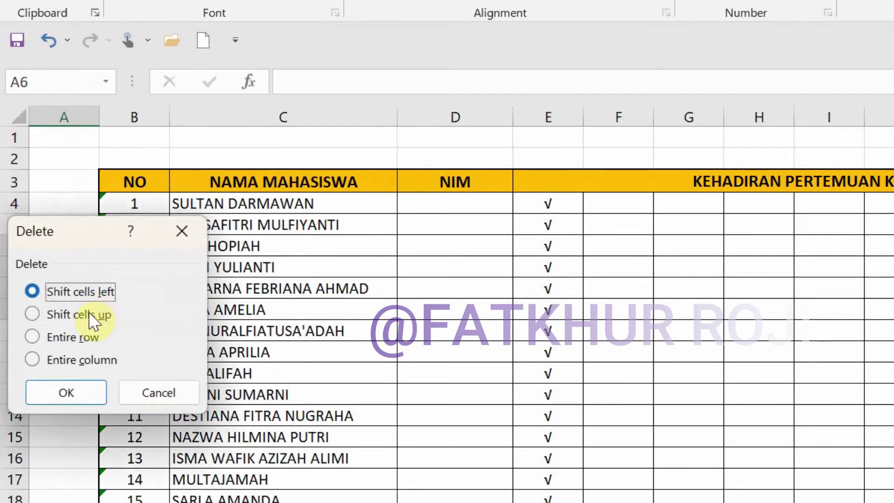
click(84, 337)
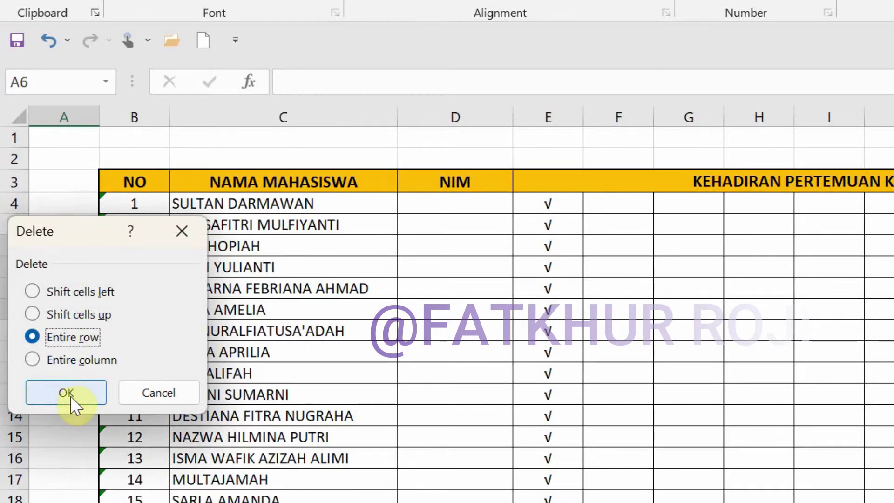
click(70, 393)
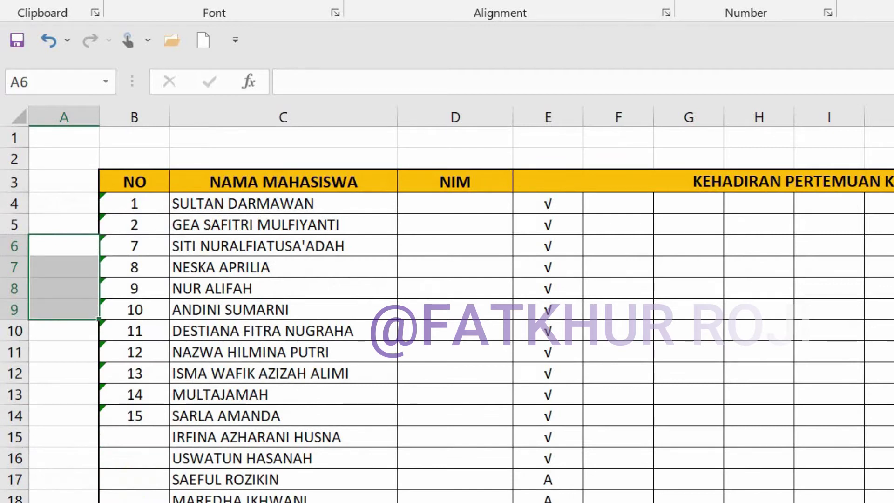
- Check the numbering gap in B4–B6 and refill the NO series down the column
click(139, 233)
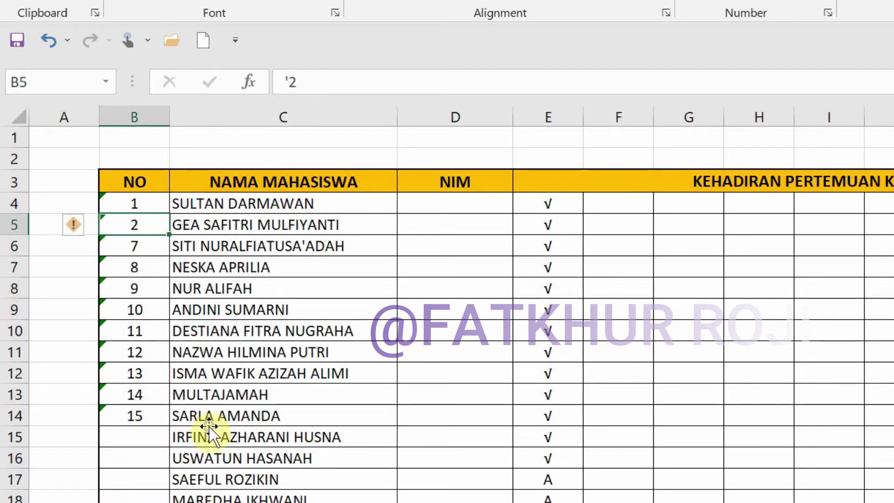
click(136, 245)
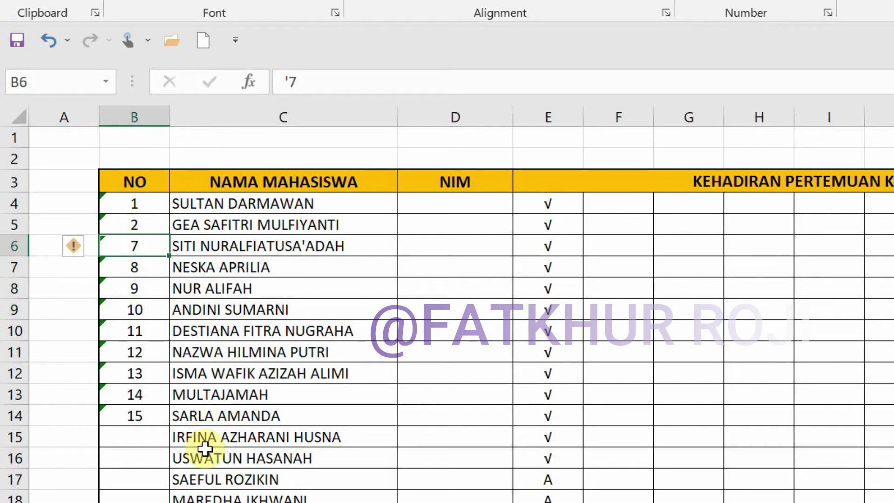
click(146, 225)
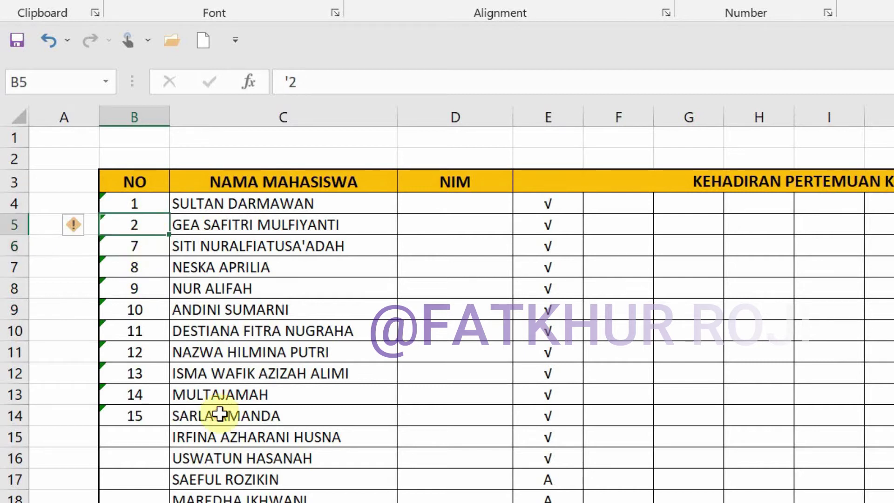
click(145, 205)
drag(140, 203, 163, 414)
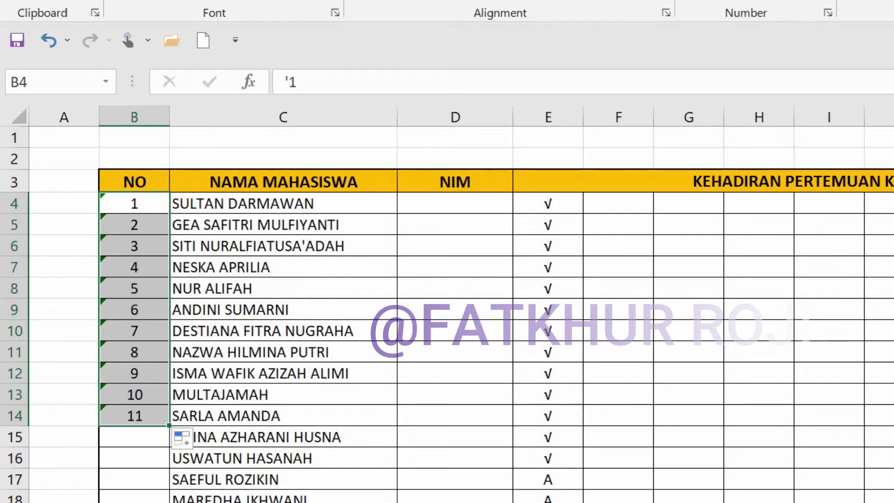
- Undo the refill and the row deletion, then clear the NO column numbers
click(48, 40)
key(ctrl+z)
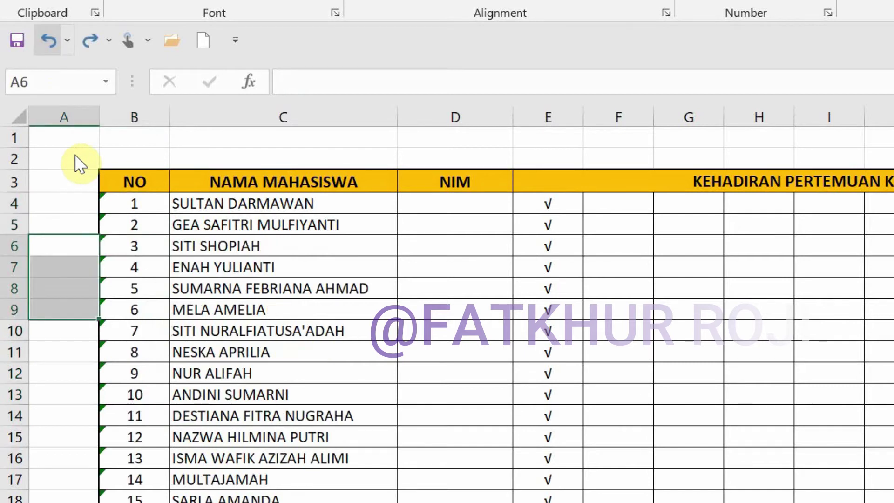
mouse_move(129, 205)
mouse_down()
mouse_move(120, 342)
mouse_move(129, 500)
mouse_up()
key(Delete)
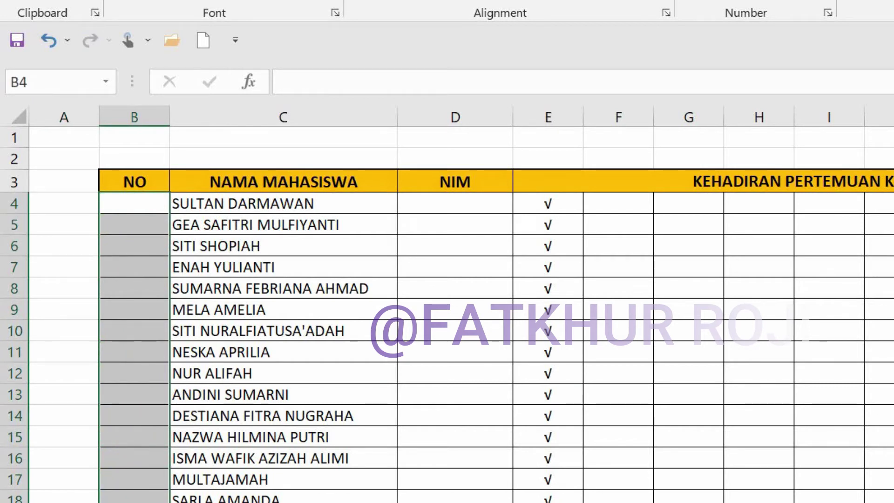
- Begin the formula =row()-row( in cell B4
click(124, 204)
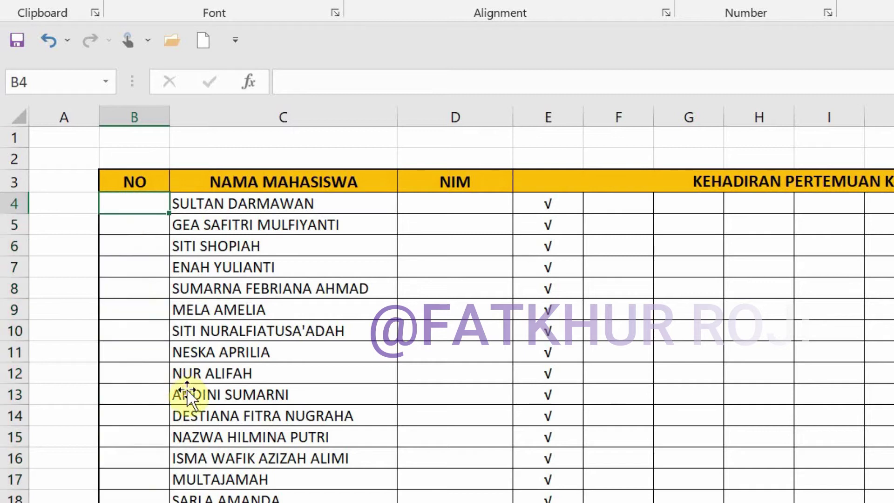
text(=)
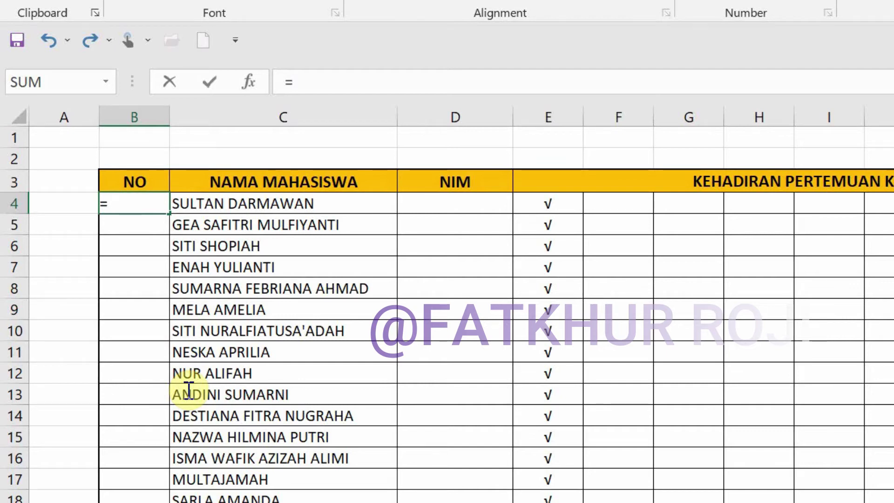
text(row)
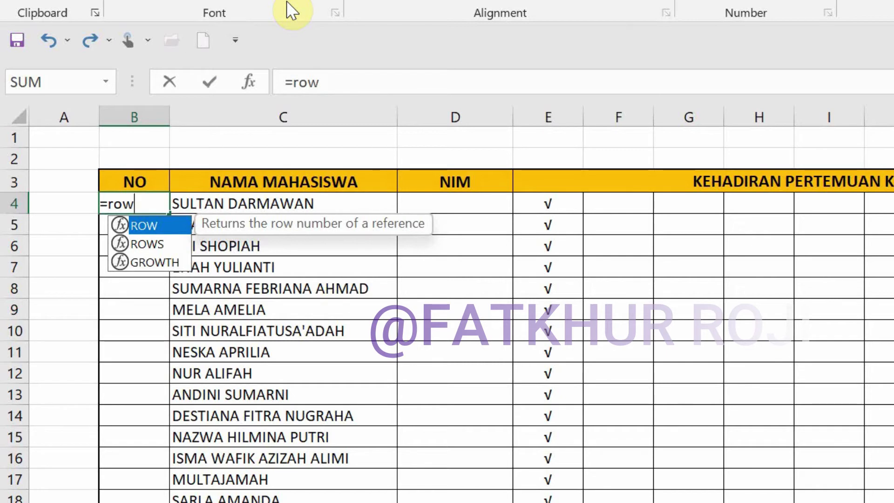
text(()
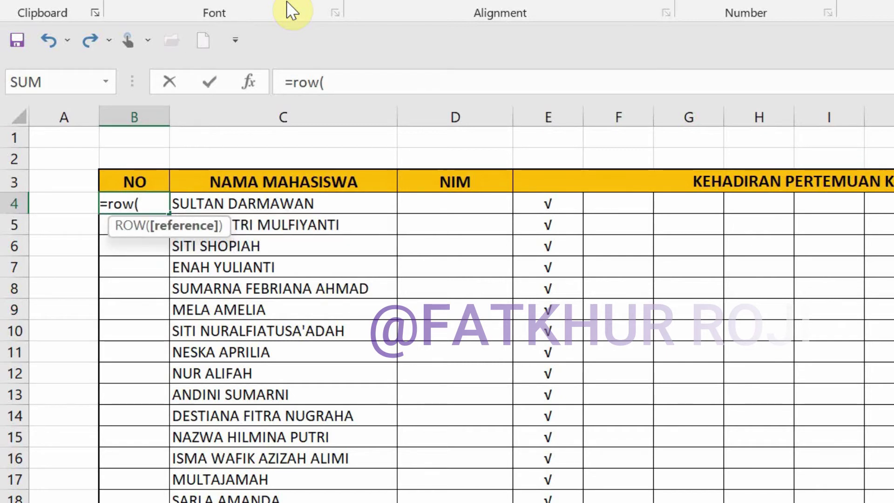
text())
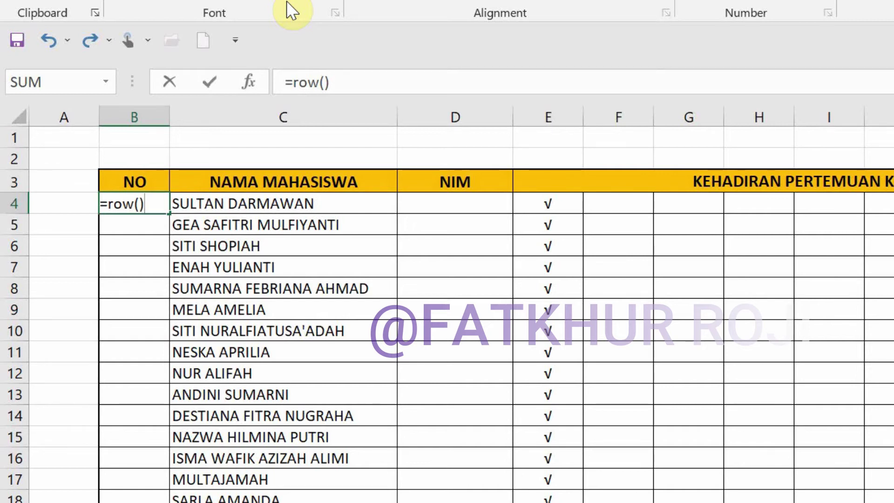
text(-)
text(ro)
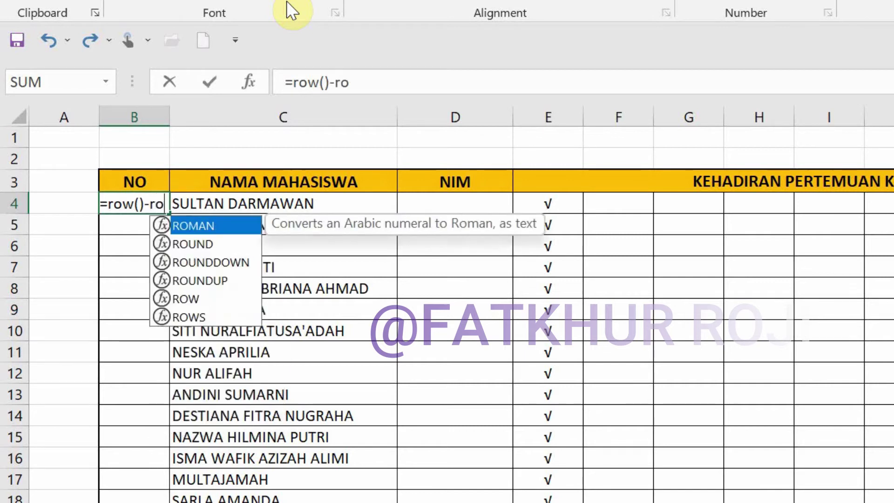
text(w)
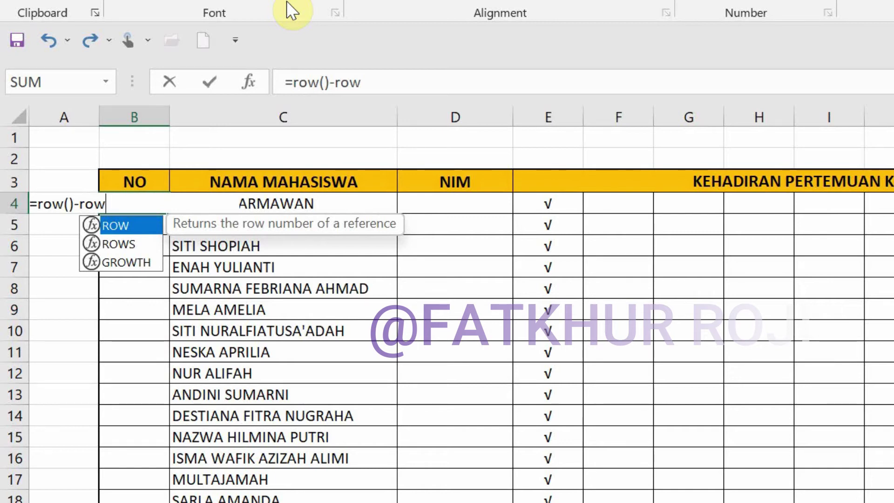
text(()
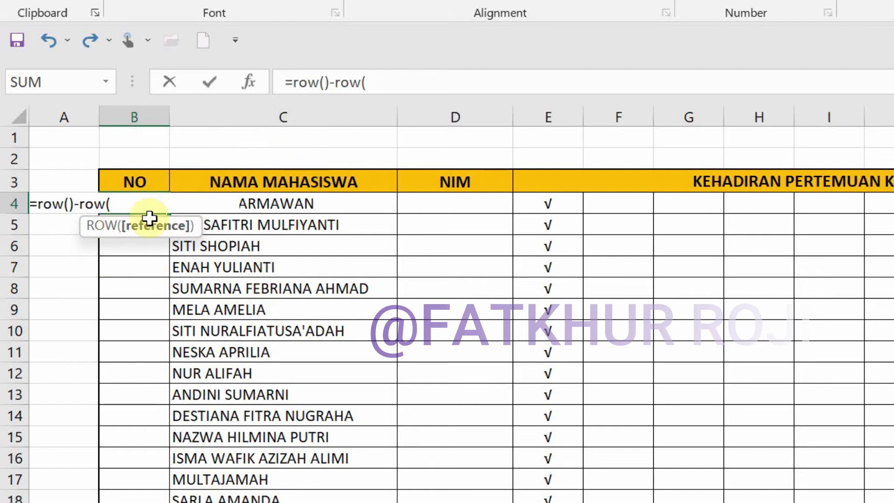
- Finish B4's formula as =ROW()-ROW($B$3) using an absolute B3 reference, and commit it
click(144, 183)
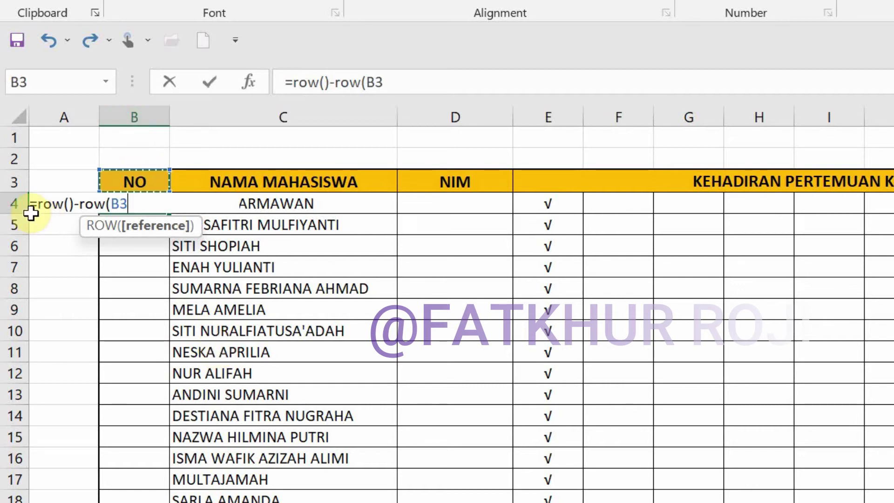
click(111, 182)
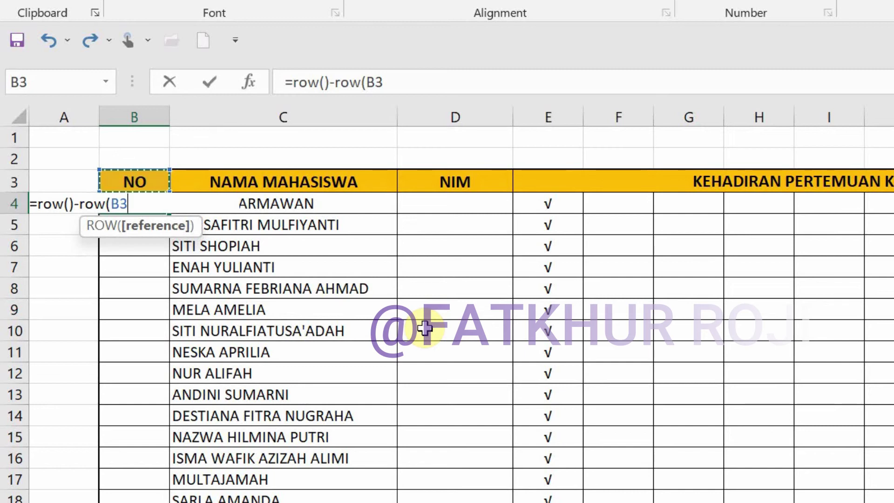
key(F4)
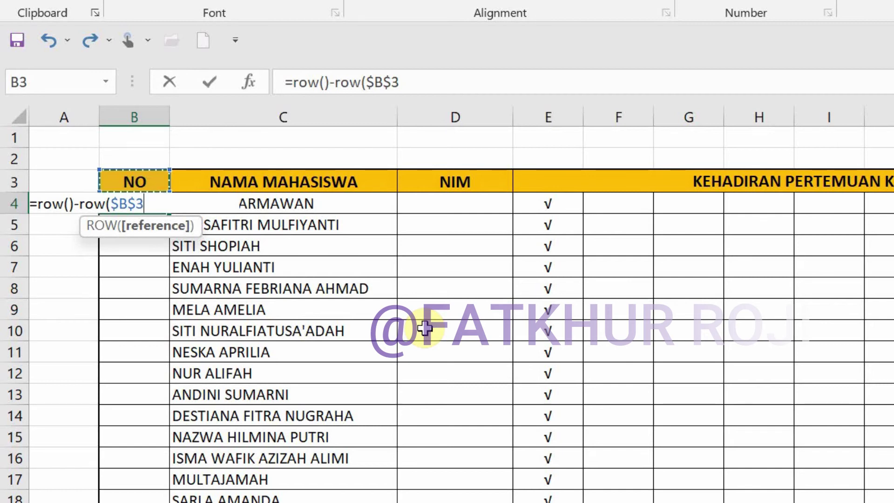
text())
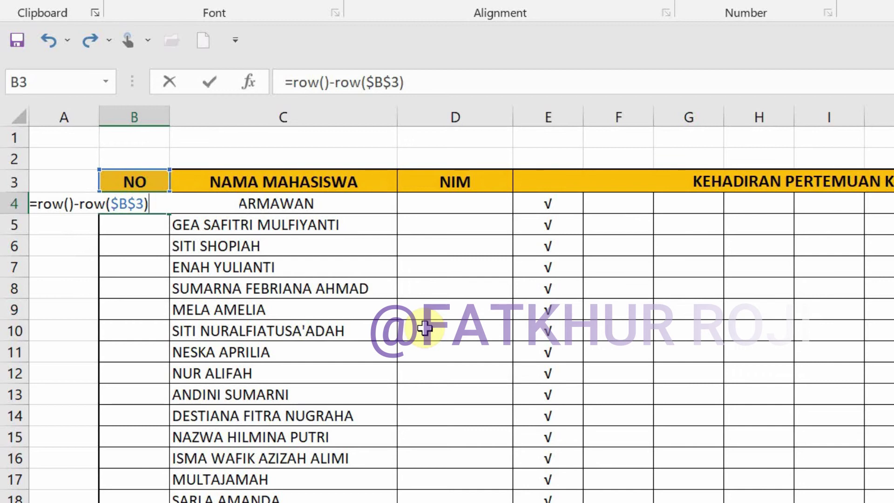
key(Return)
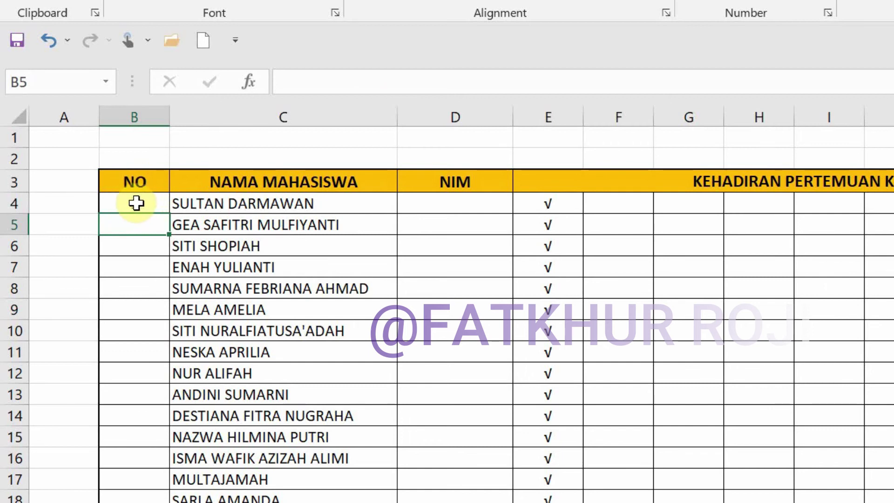
- Copy the ROW formula from B4 down column B to number every student
click(142, 203)
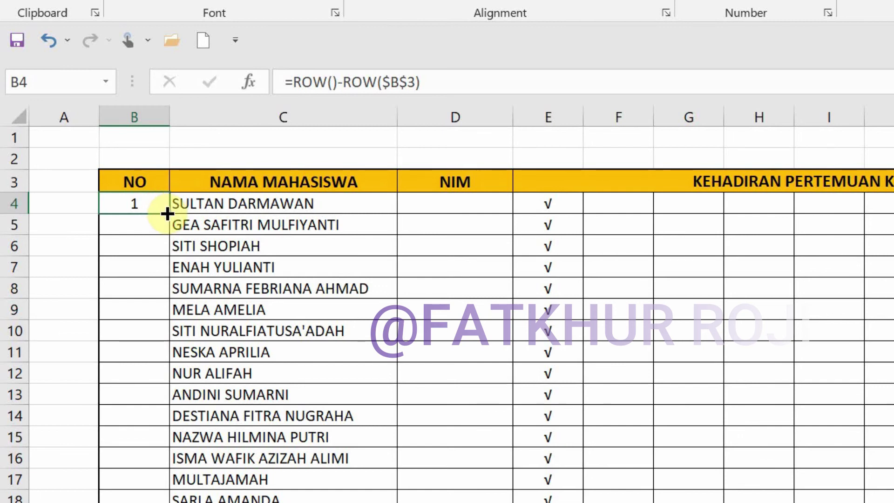
drag(169, 215, 163, 362)
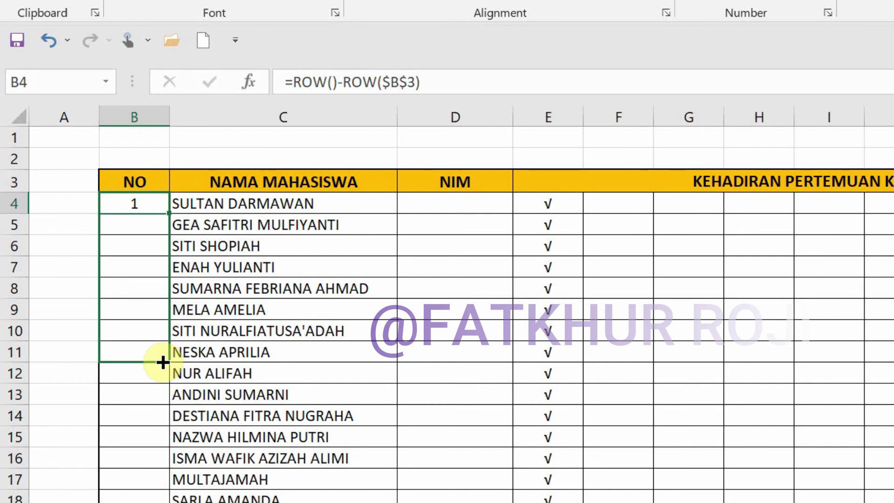
drag(162, 363, 163, 362)
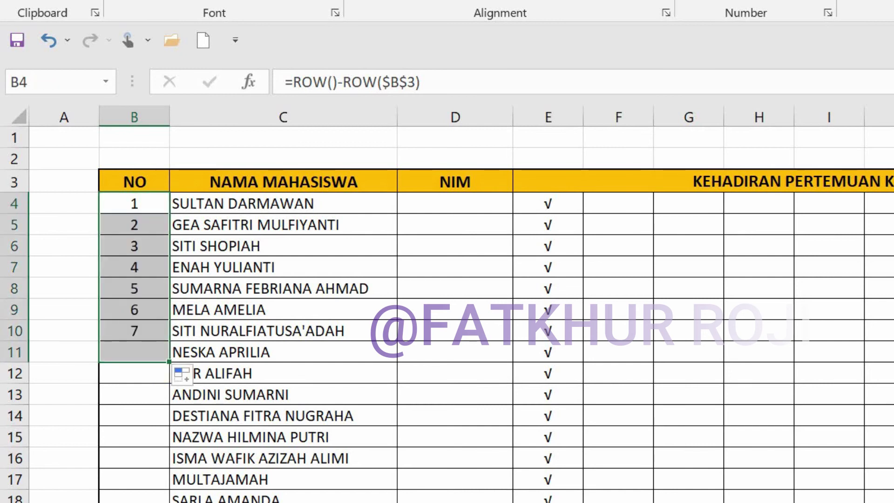
double_click(170, 362)
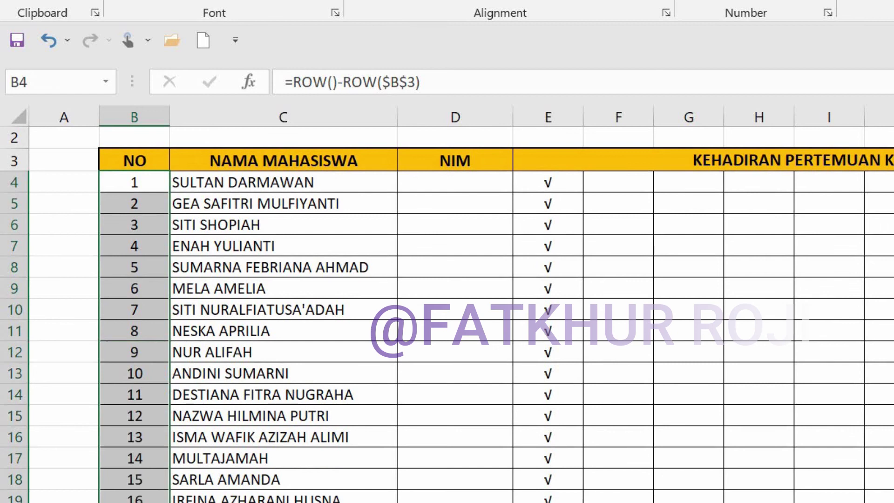
click(67, 243)
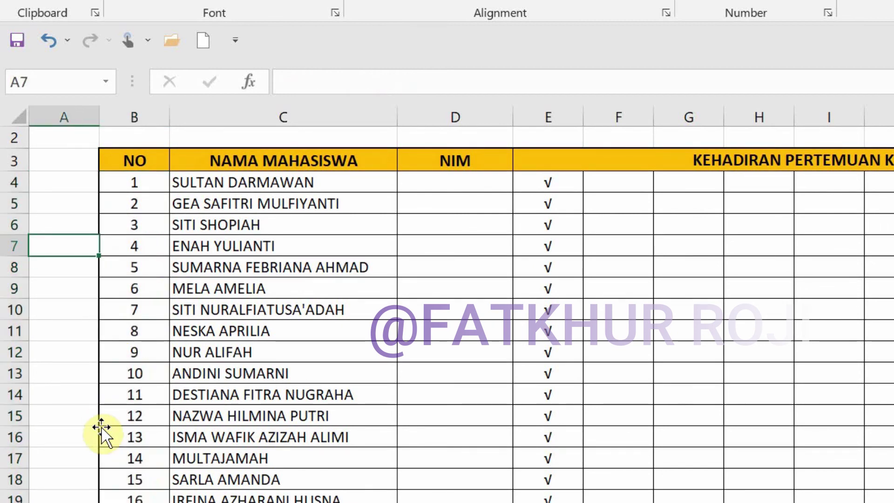
drag(68, 224, 70, 328)
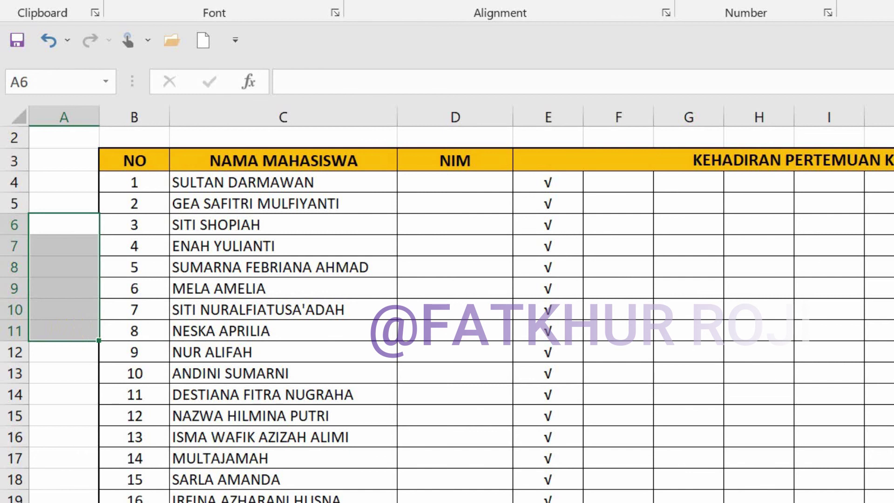
key(shift+F10)
click(117, 293)
click(92, 341)
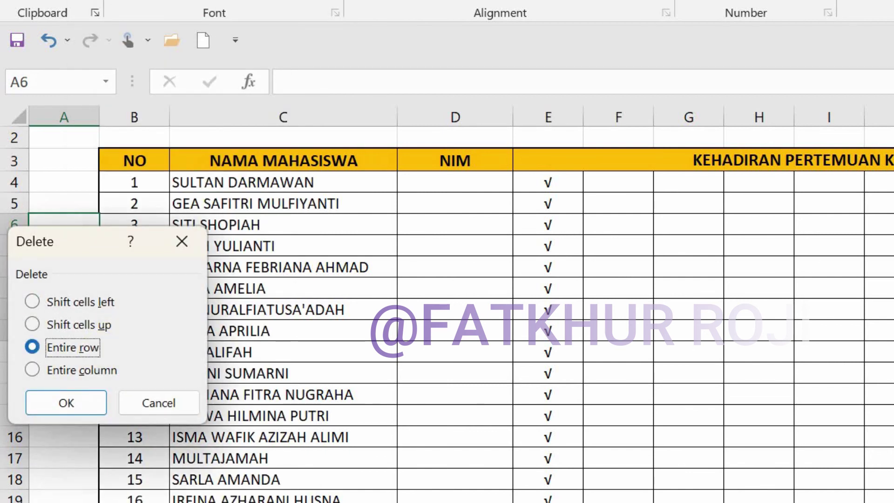
click(62, 405)
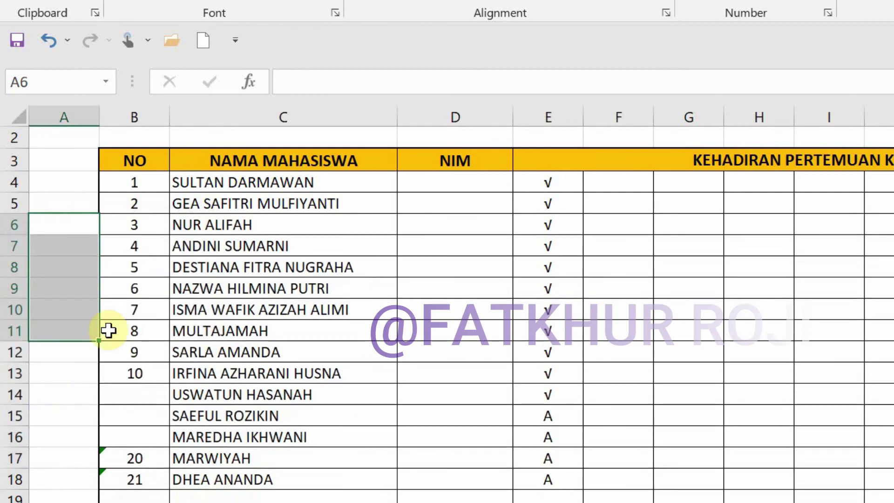